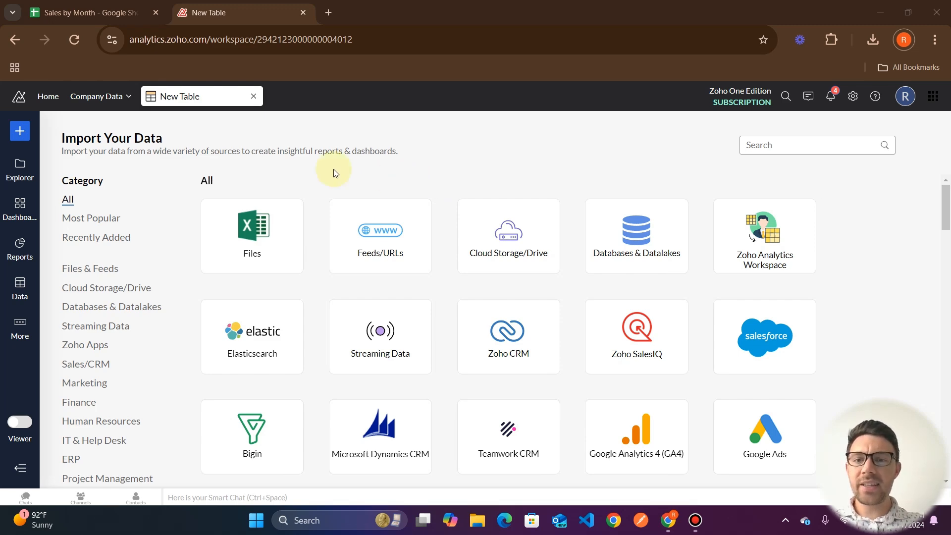
Step: Examine the merged title row of the Sales by Month spreadsheet in Google Sheets and return to Zoho Analytics
click(106, 13)
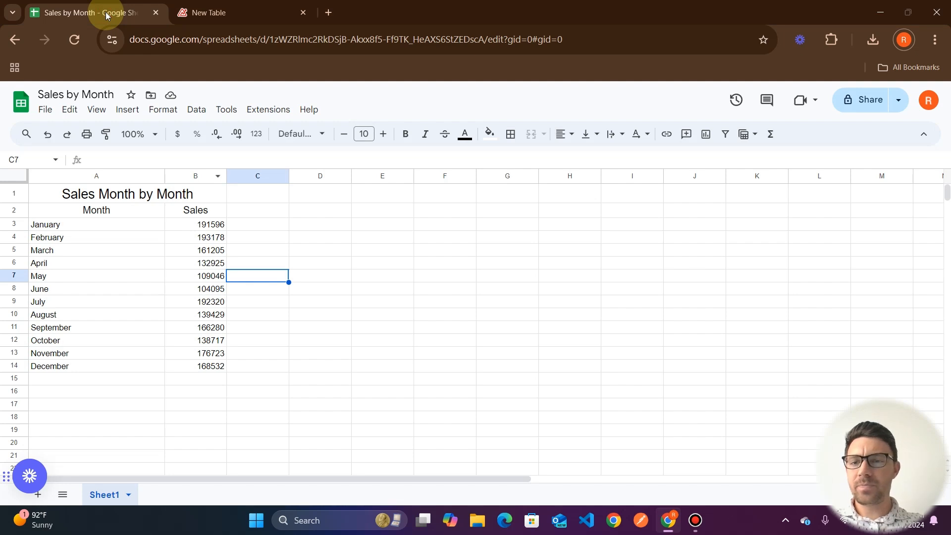
click(127, 195)
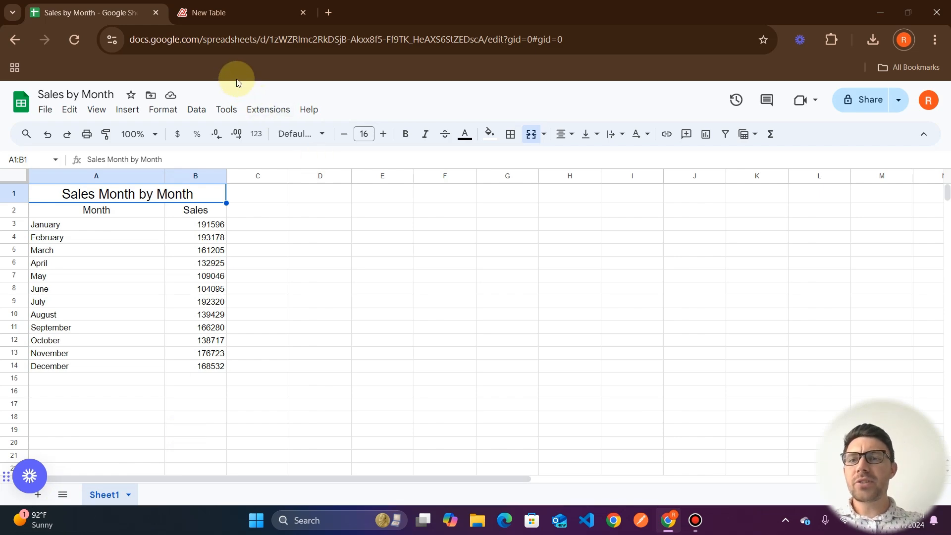
click(236, 16)
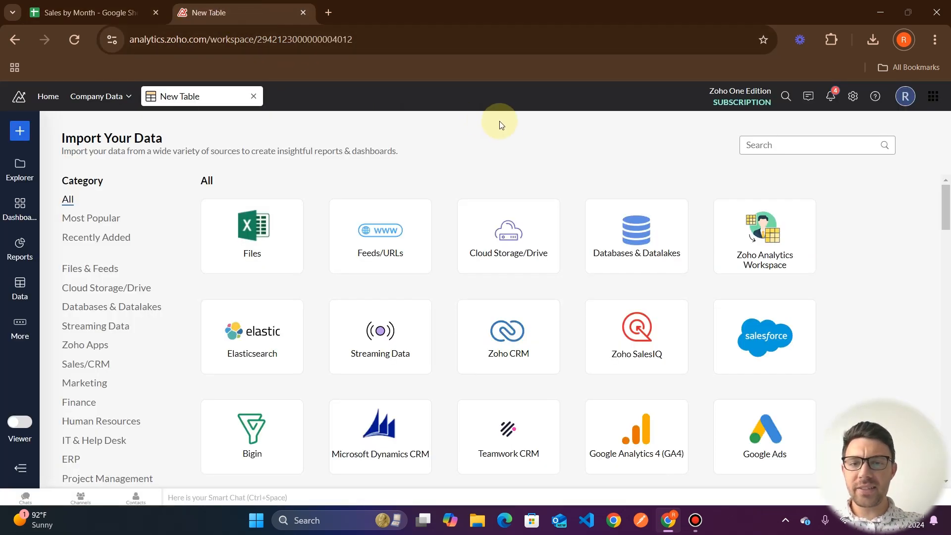
Step: Start a cloud storage import and name the new table "Sales by Month", leaving the description empty
click(504, 241)
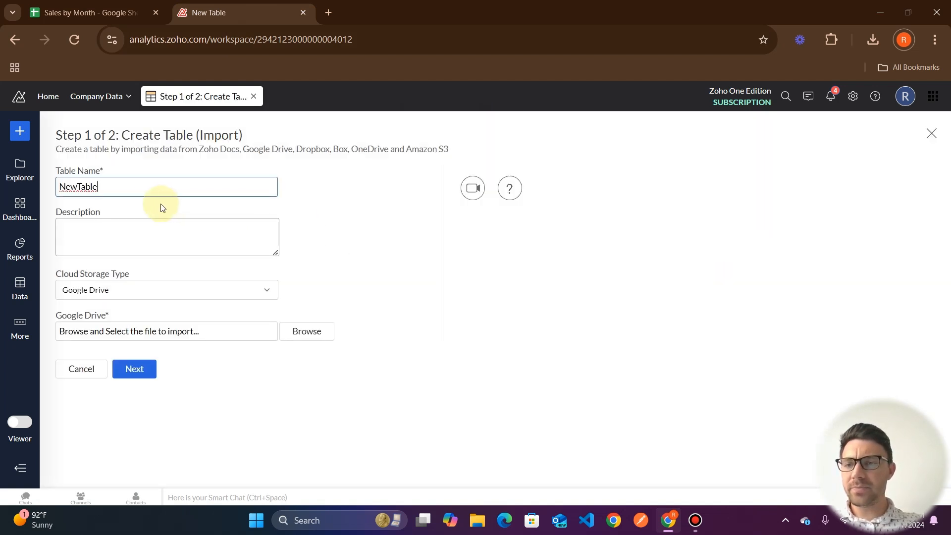
key(BackSpace)
key(BackSpace)
key(BackSpace)
key(BackSpace)
key(BackSpace)
key(BackSpace)
key(BackSpace)
key(BackSpace)
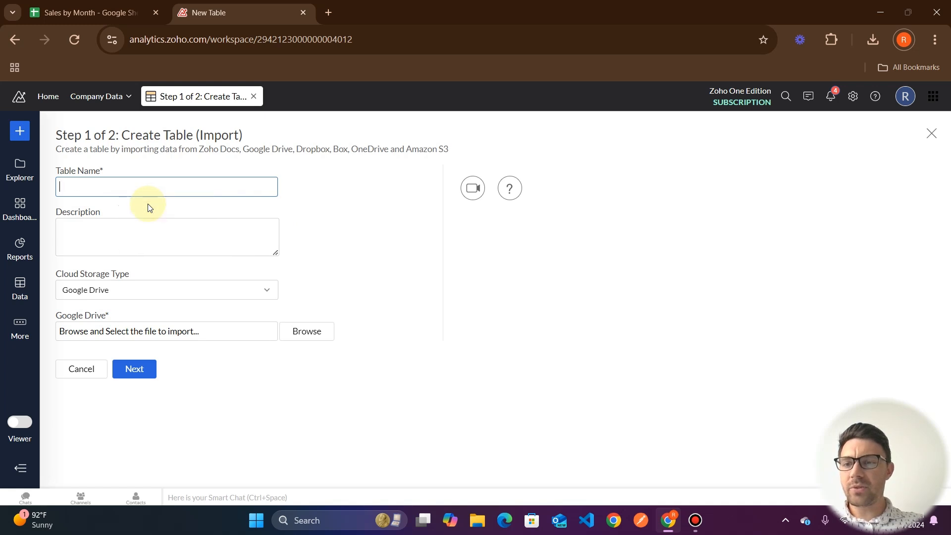
text(Sales by Month)
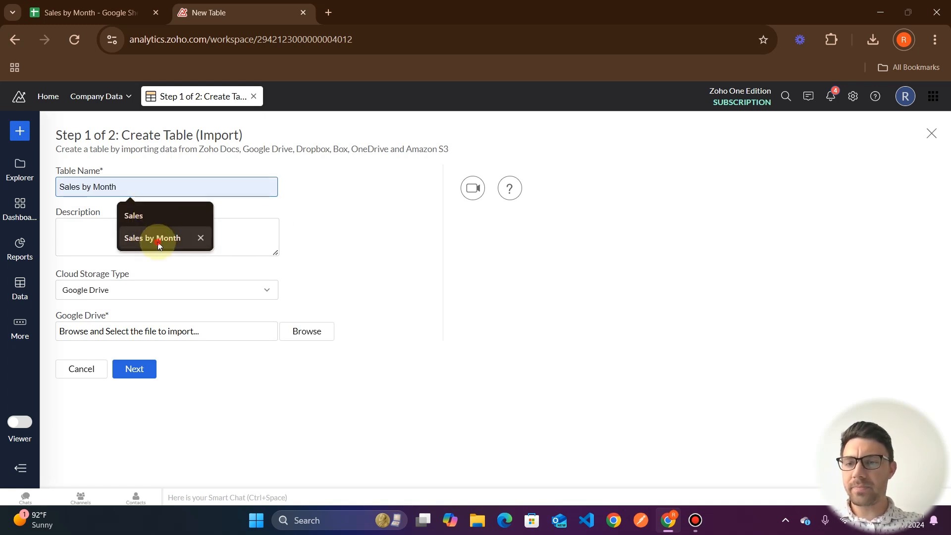
click(156, 238)
click(97, 238)
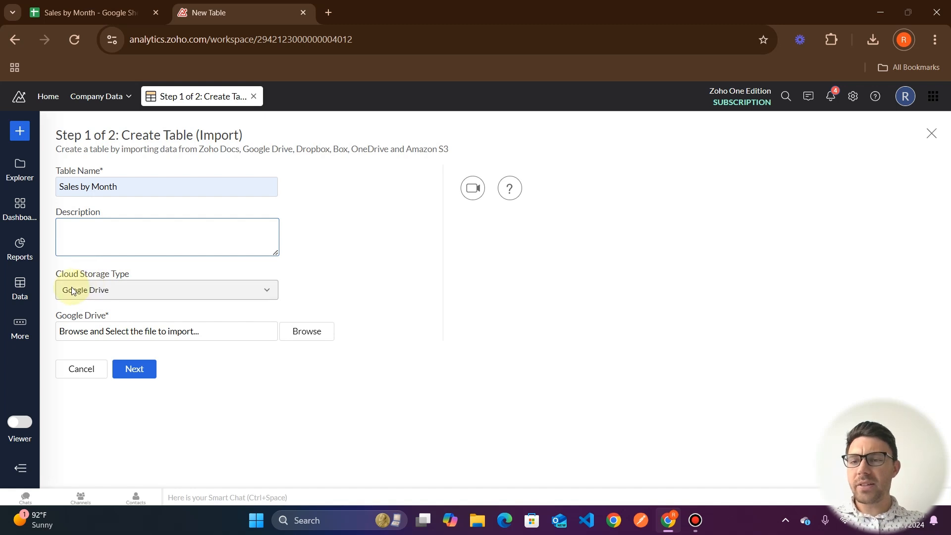
Step: Use Google Drive as the cloud storage type and choose the Sales by Month spreadsheet as the file to import
click(141, 293)
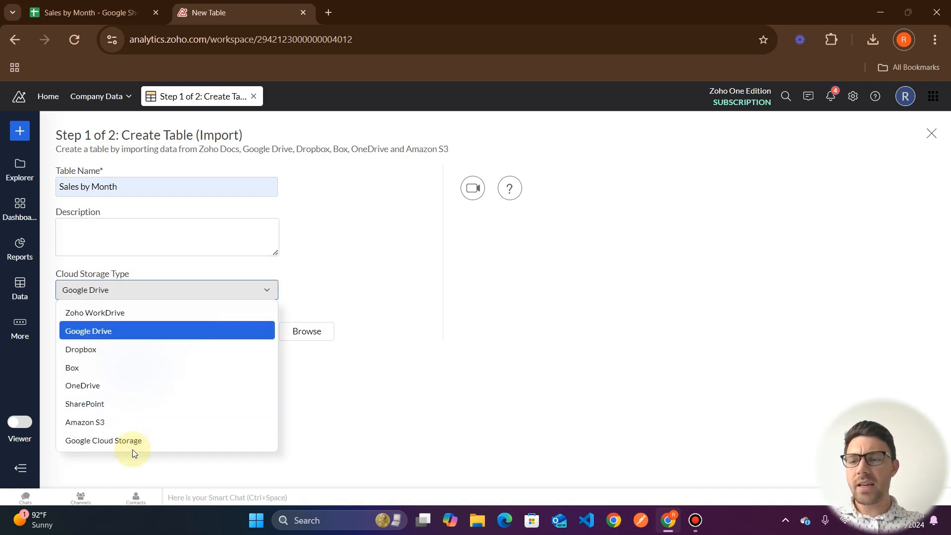
click(102, 332)
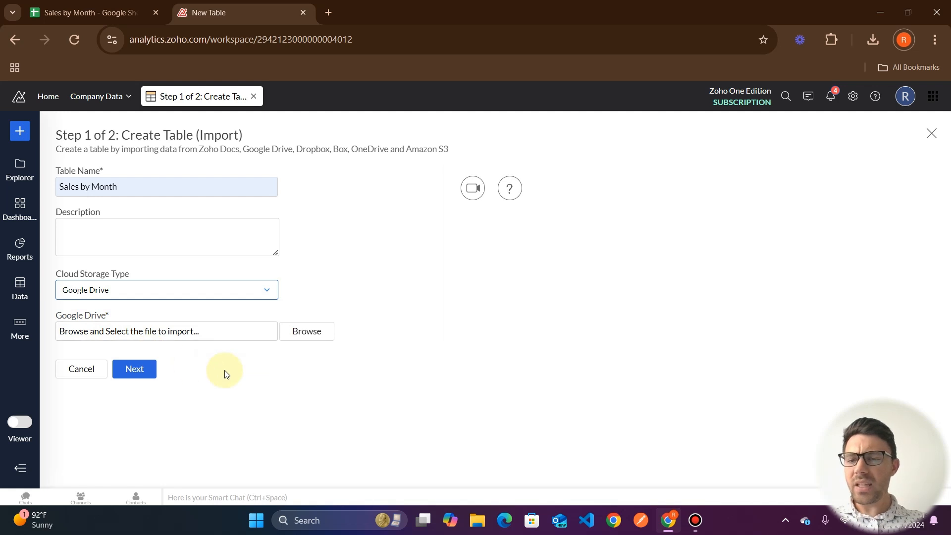
click(314, 338)
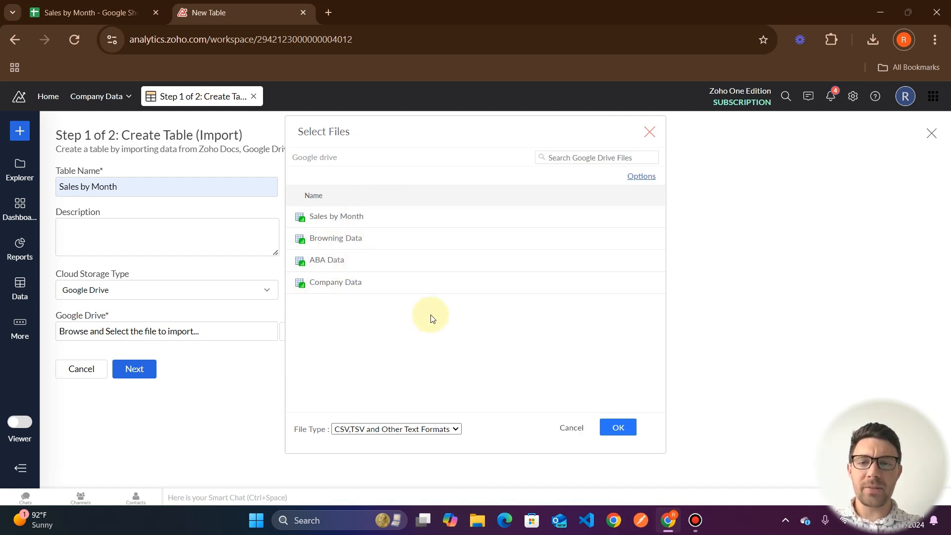
click(356, 220)
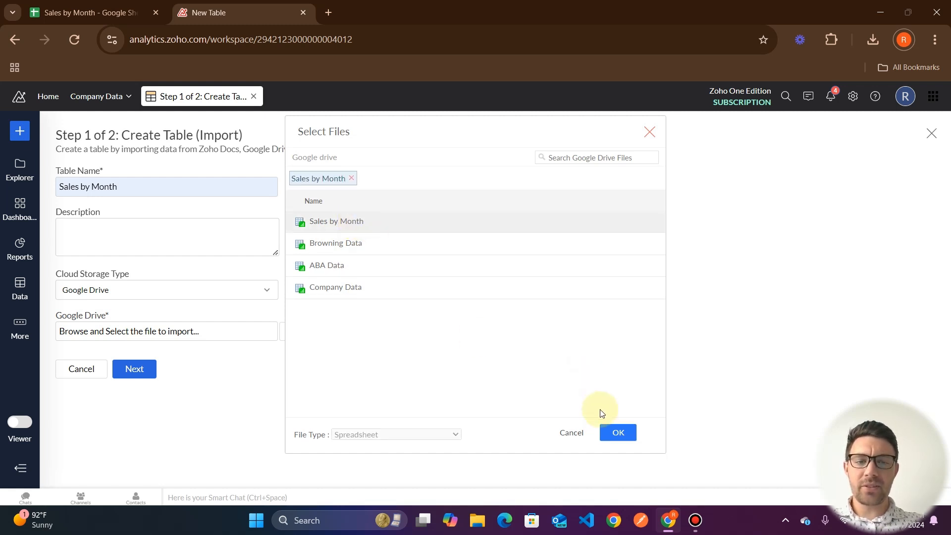
click(614, 433)
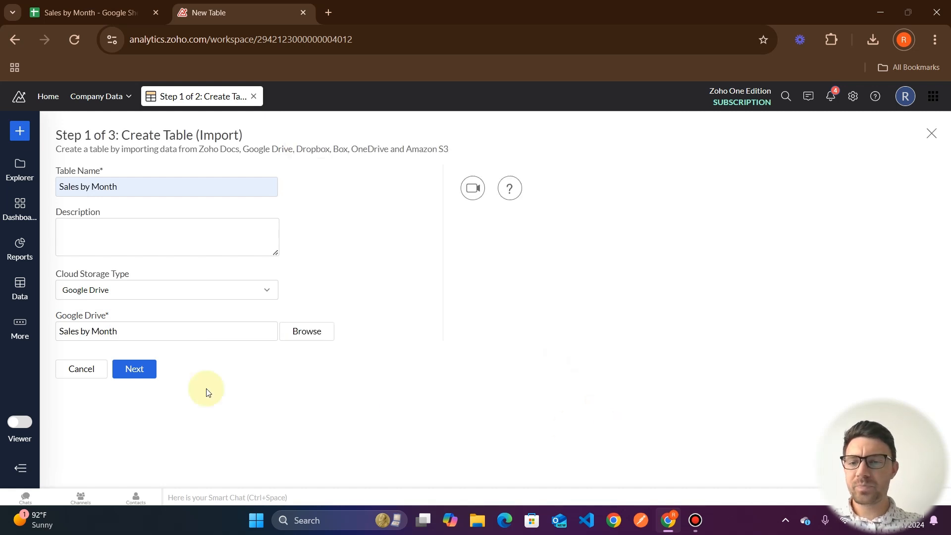
Step: Continue the import with Sheet1 selected and hidden rows and columns excluded, up to the final import settings
click(147, 378)
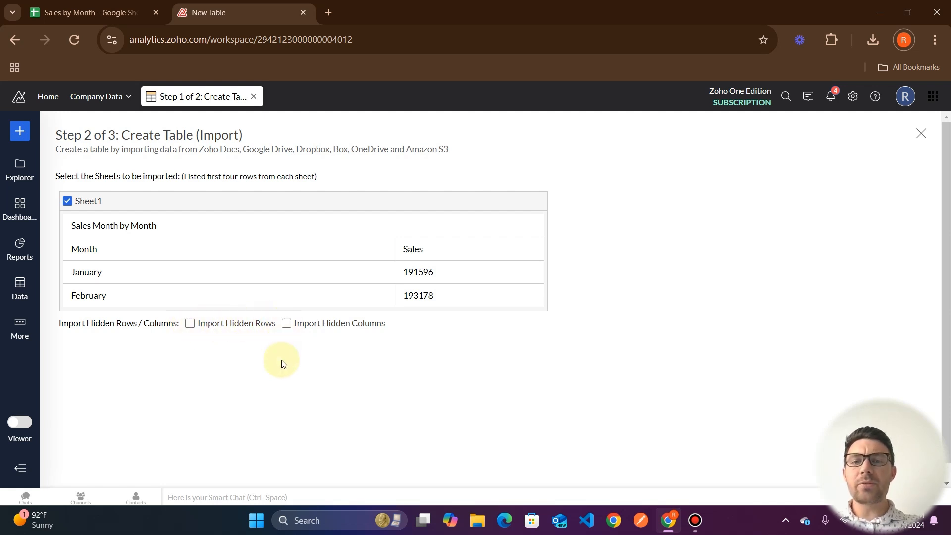
scroll(282, 364, down, 1)
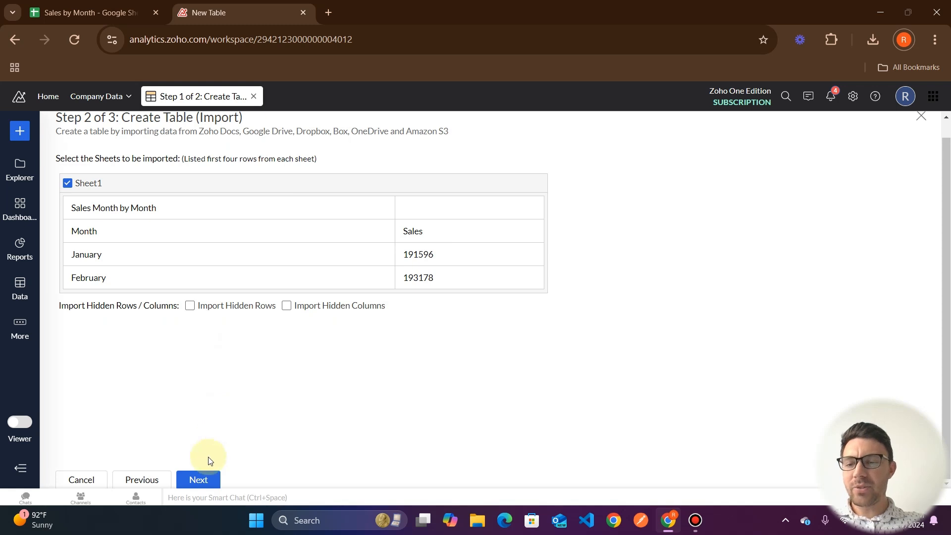
click(187, 483)
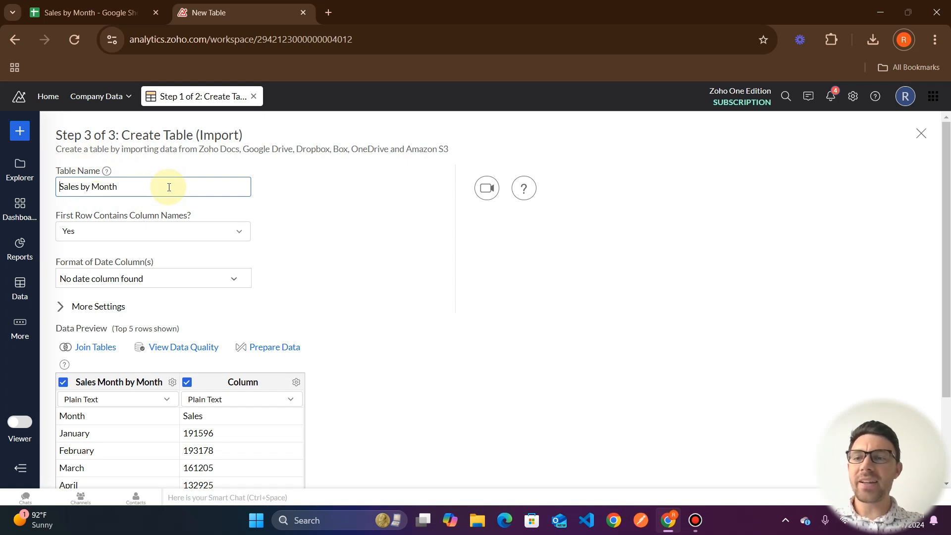
Step: Compare the import's data preview with the title and header rows of the source spreadsheet in Google Sheets
scroll(196, 187, down, 1)
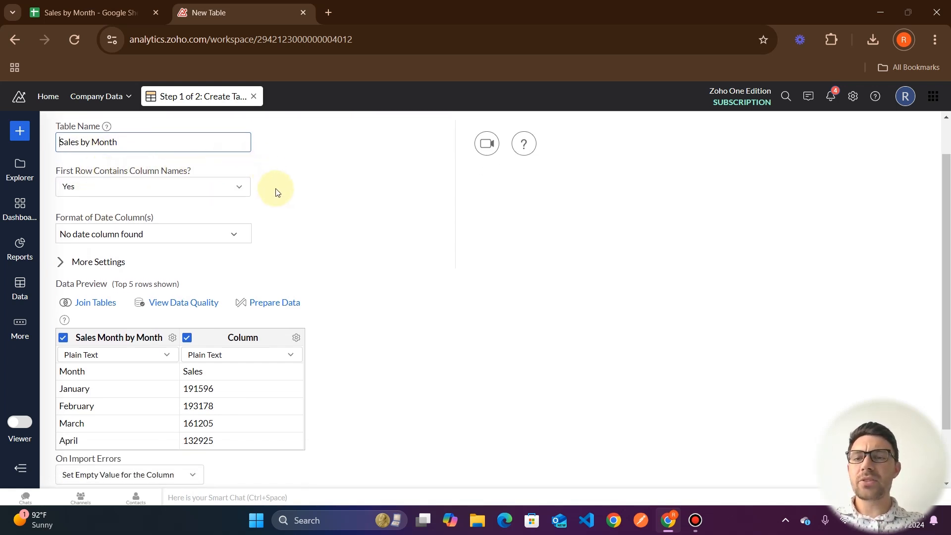
scroll(276, 190, down, 1)
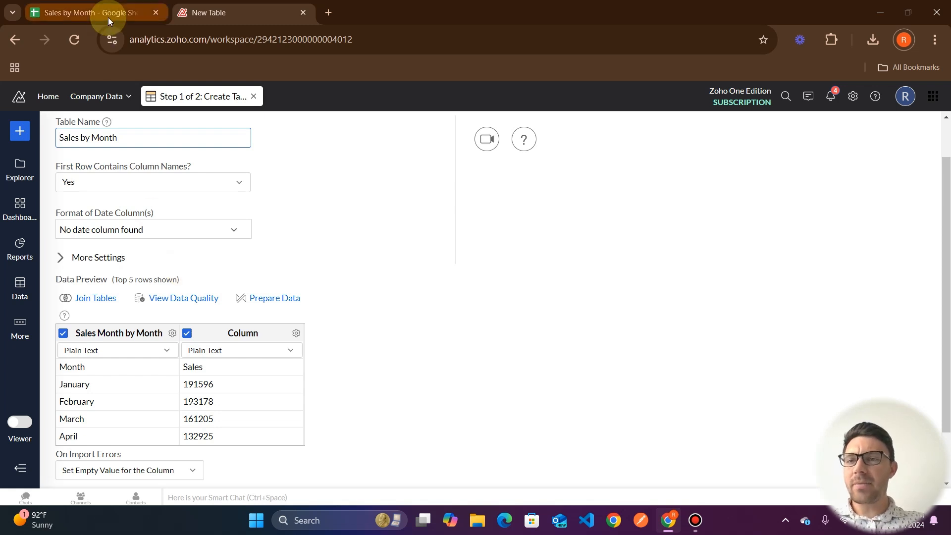
click(137, 13)
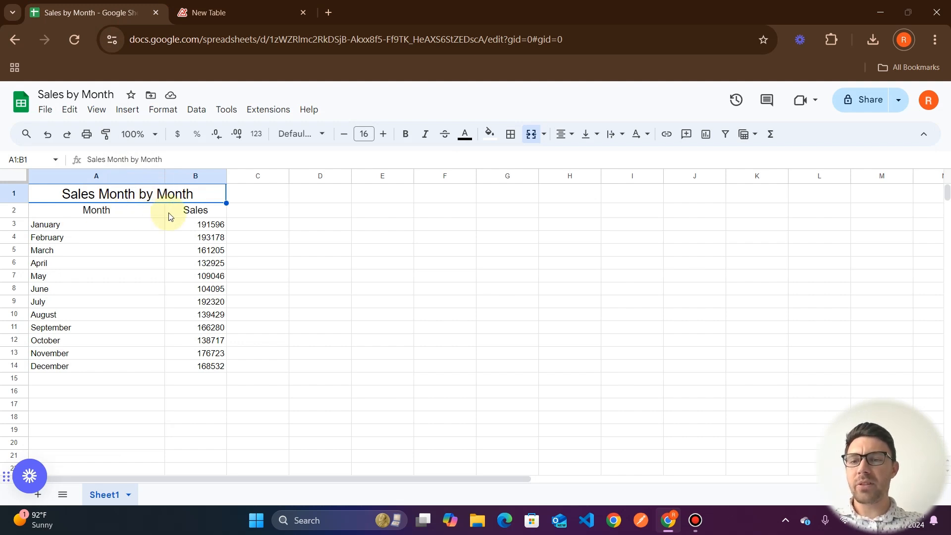
drag(213, 12, 241, 4)
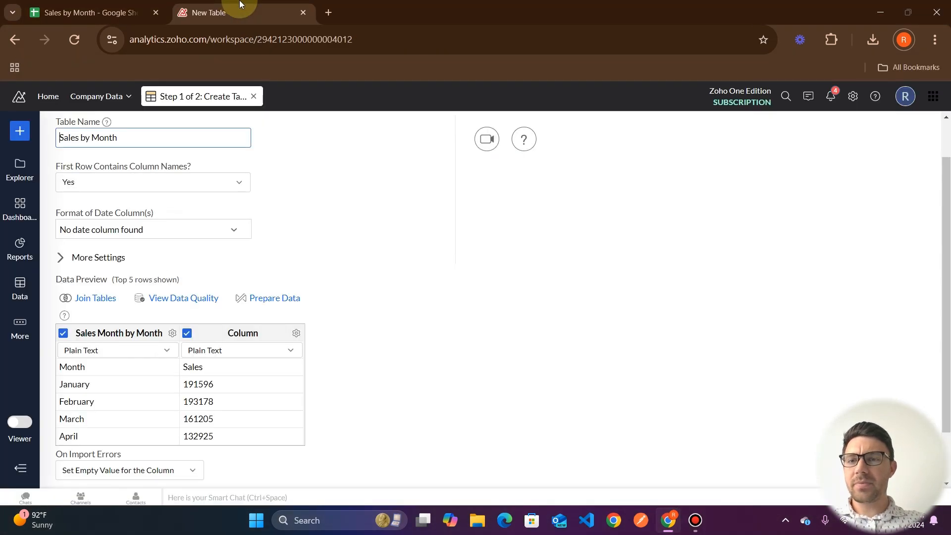
Step: Try setting First Row Contains Column Names to No for the import and restore it to Yes
click(125, 182)
click(122, 220)
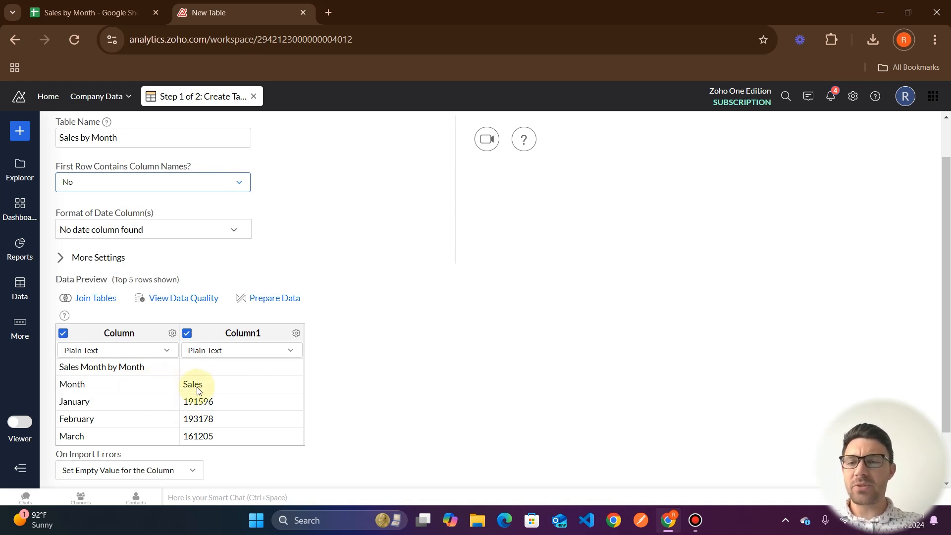
click(193, 184)
click(150, 207)
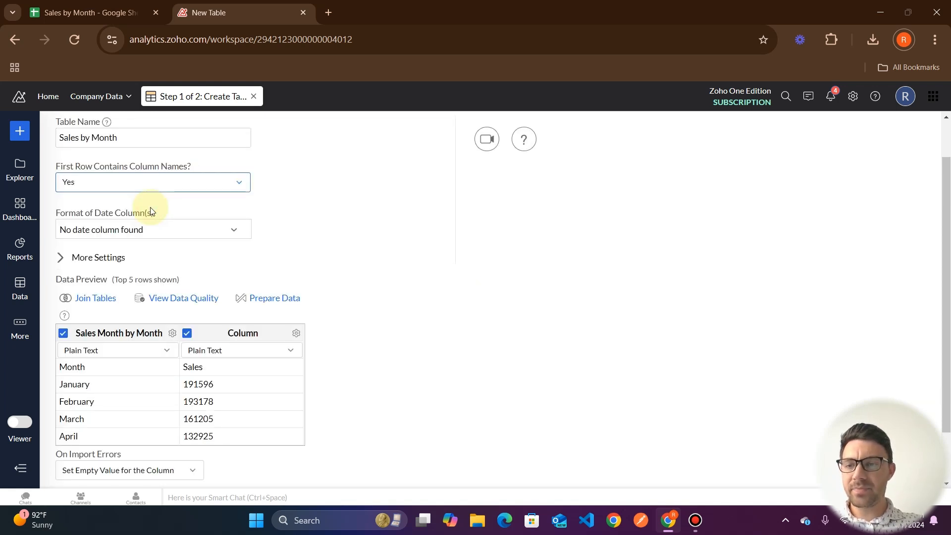
Step: In the additional import settings, skip 1 top row and set the thousand separator to Comma
click(96, 259)
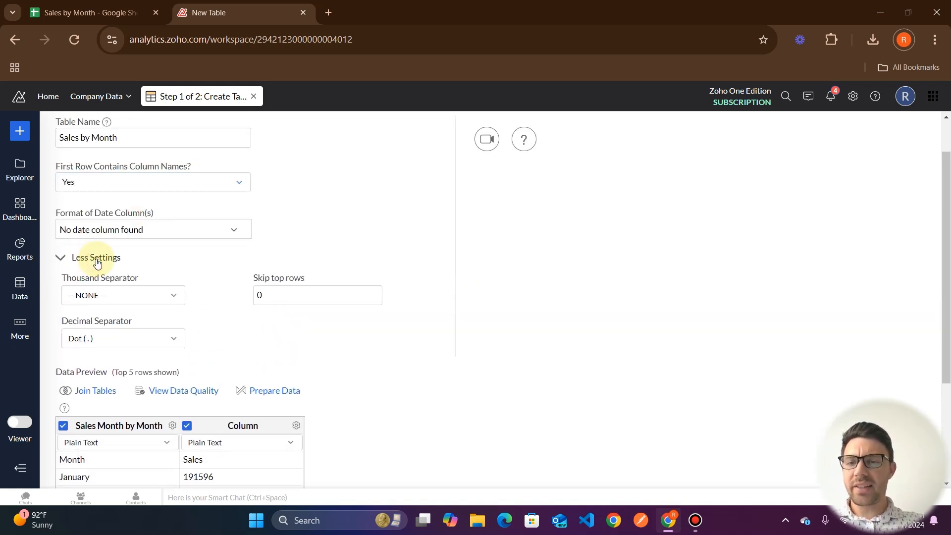
click(298, 298)
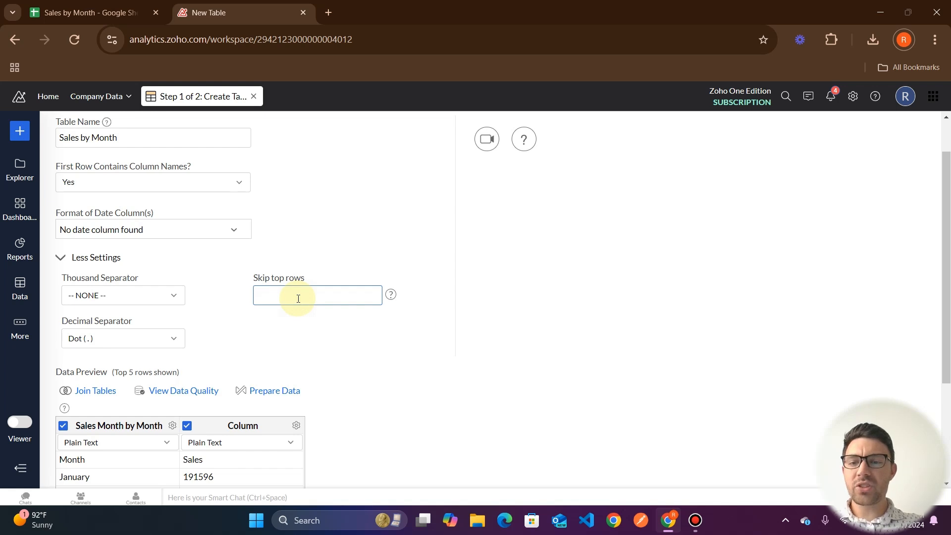
click(244, 323)
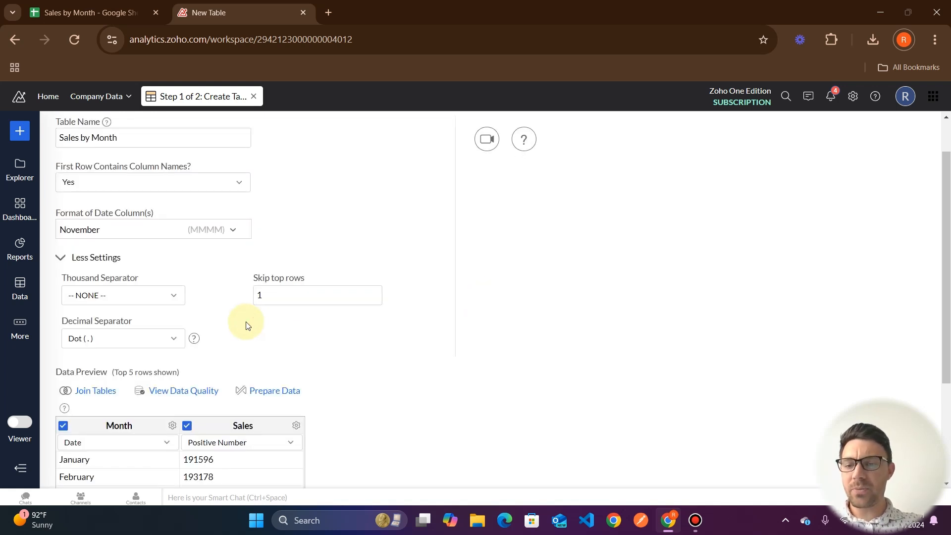
scroll(227, 296, down, 3)
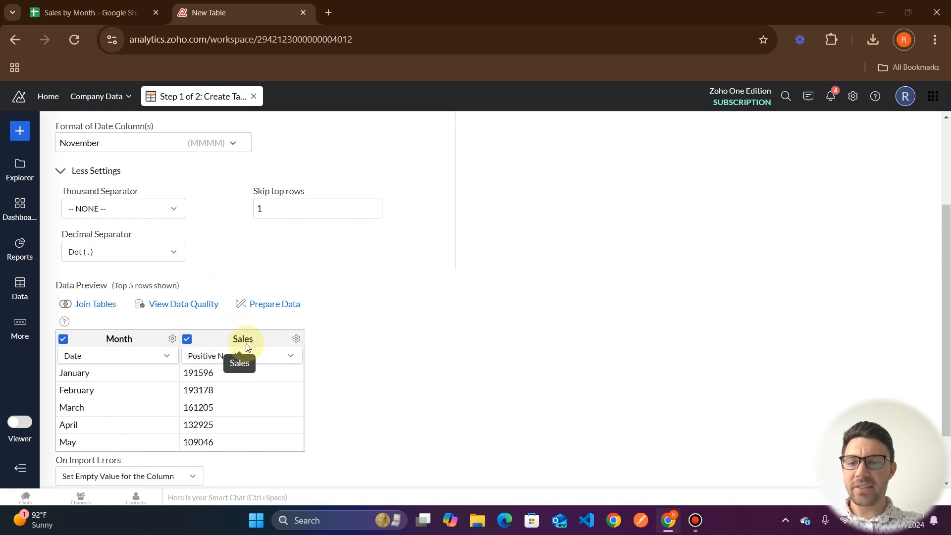
scroll(240, 282, up, 1)
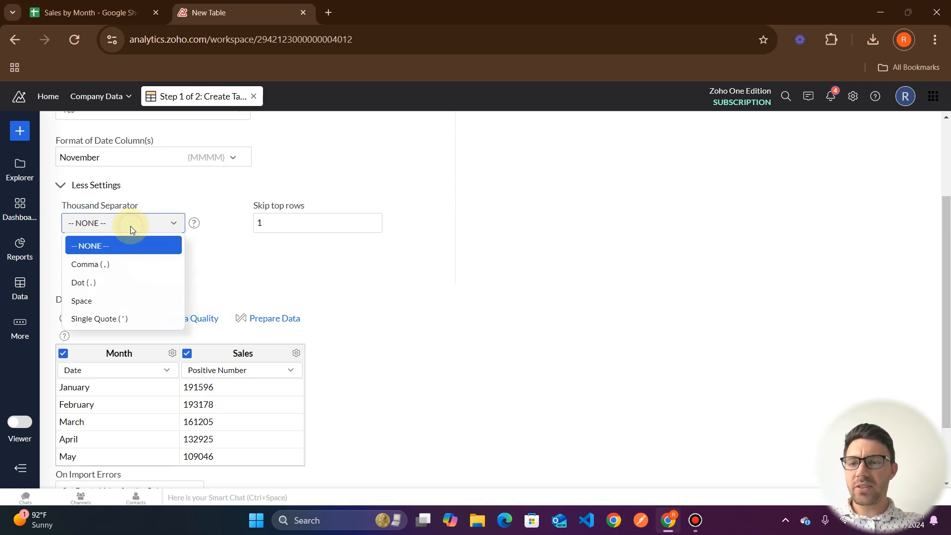
click(121, 264)
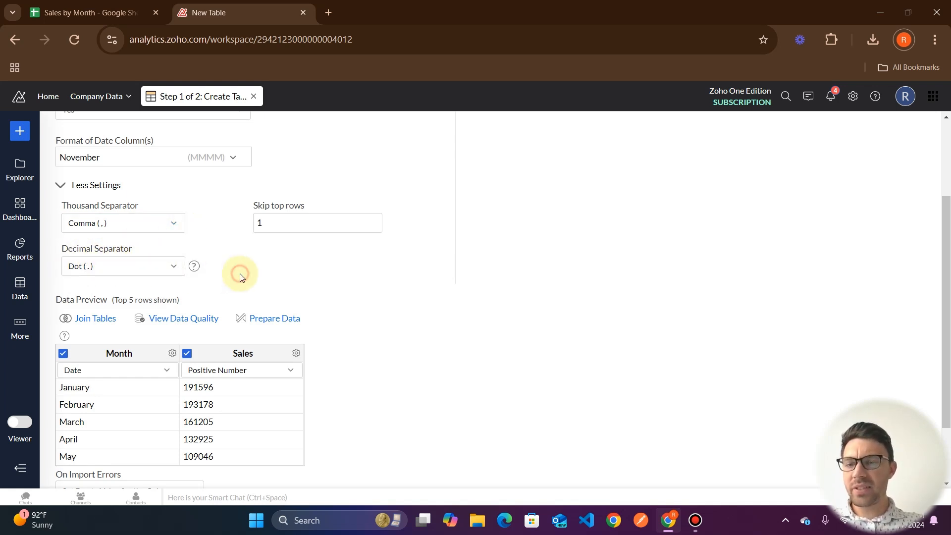
Step: Review the data type choices for the Month and Sales columns, keeping Date and Positive Number
scroll(241, 278, down, 1)
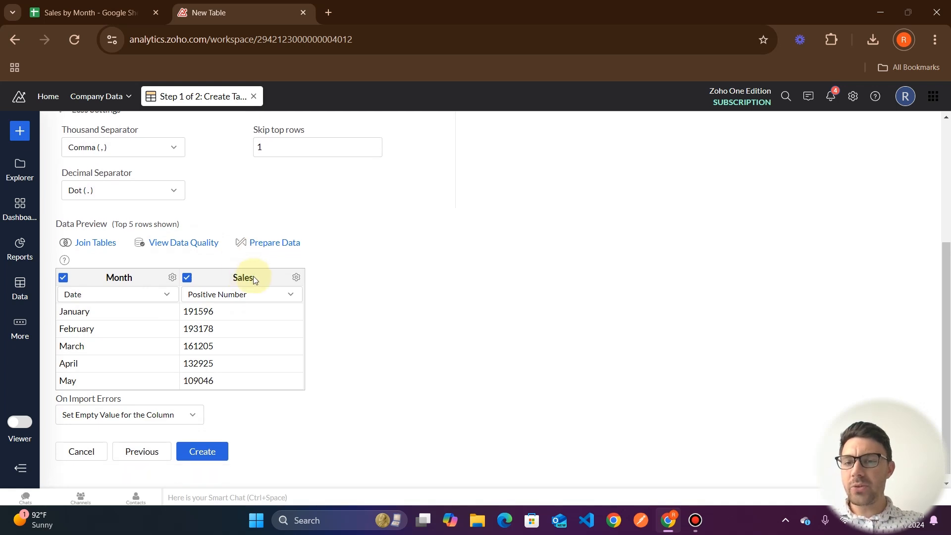
click(114, 297)
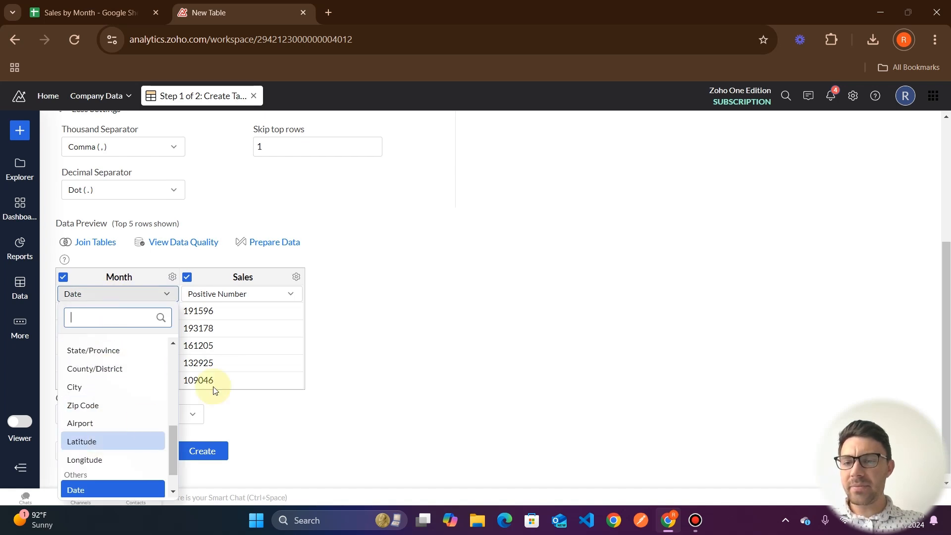
click(374, 315)
click(260, 298)
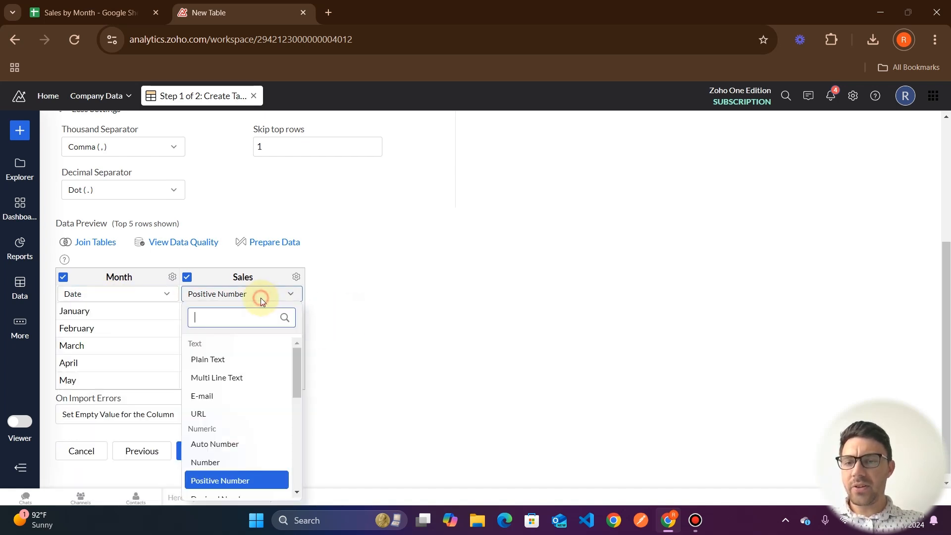
click(411, 343)
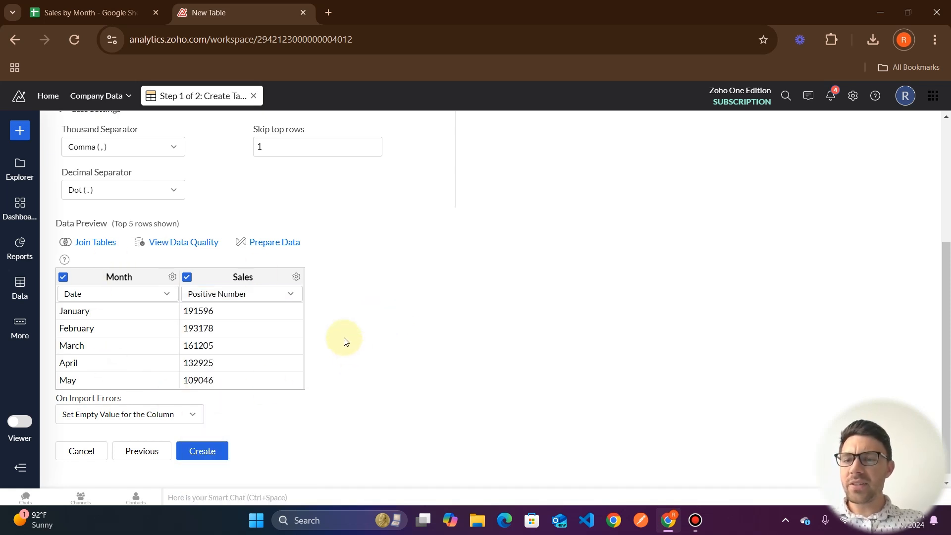
Step: Review the import settings and the On Import Errors choices, keeping Set Empty Value for the Column
scroll(352, 349, up, 2)
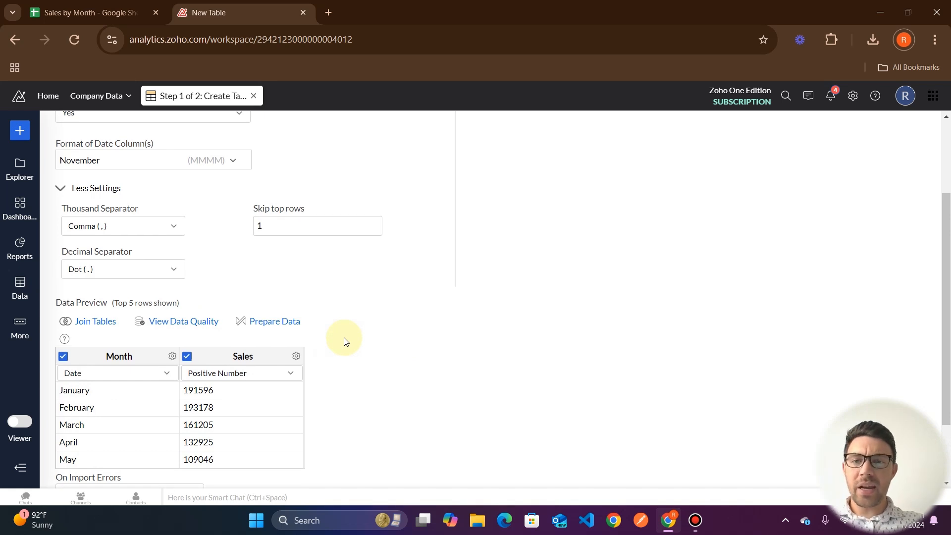
scroll(346, 342, down, 2)
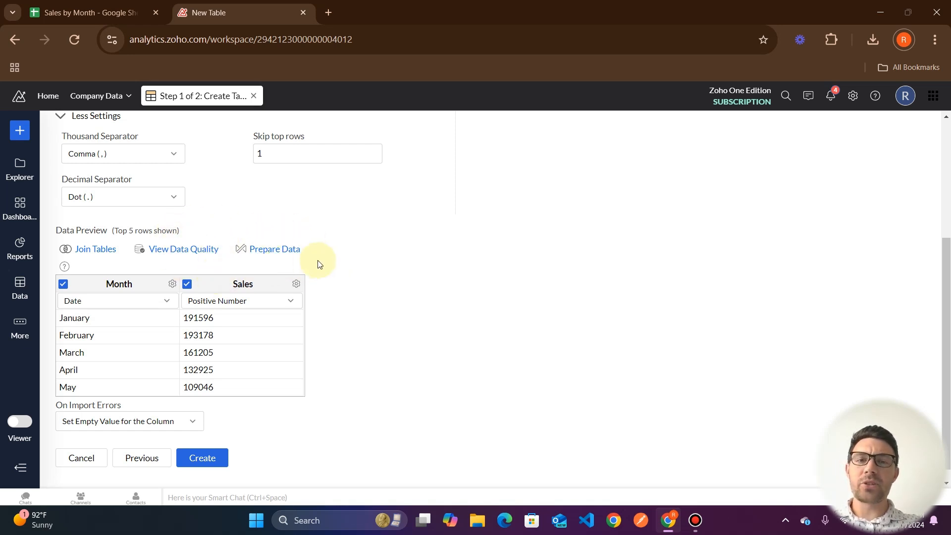
scroll(324, 287, down, 1)
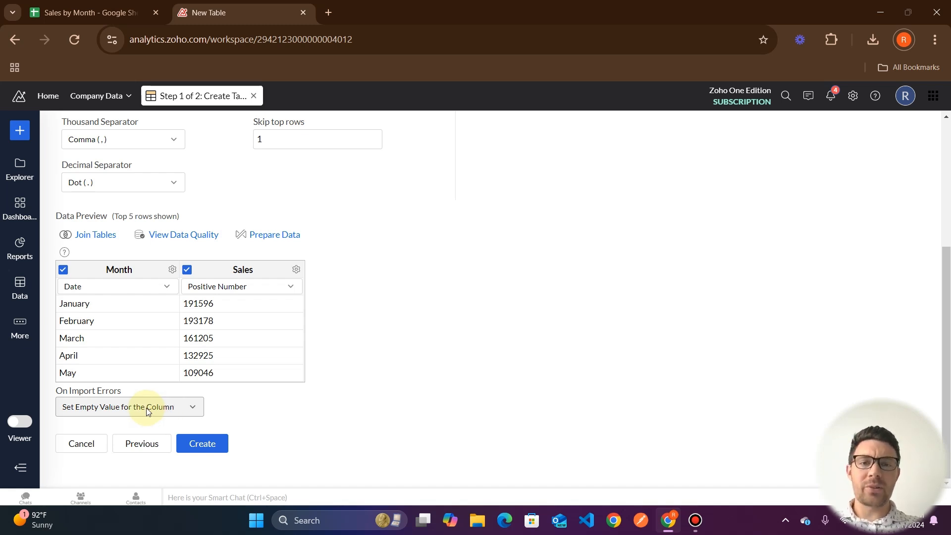
click(131, 409)
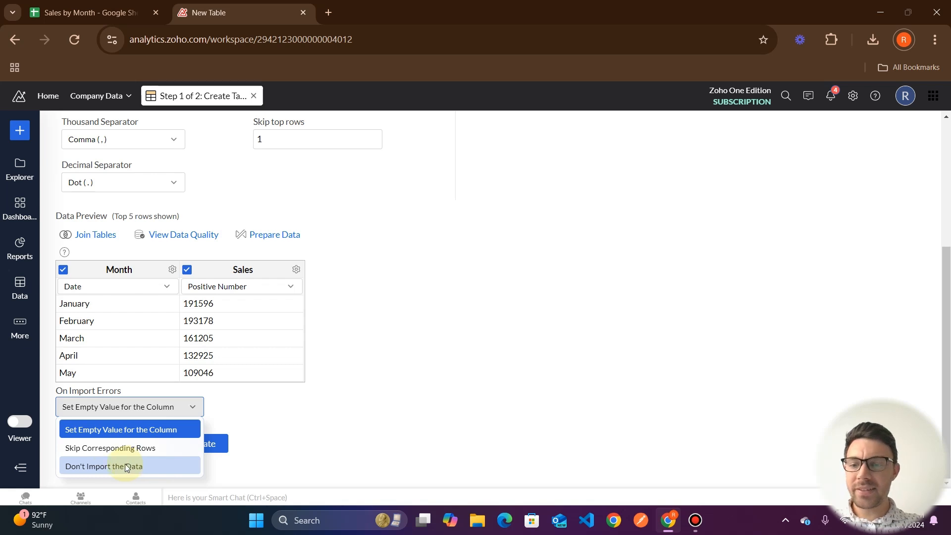
click(366, 365)
Step: Look through the available date formats for the date column, keeping November (MMMM)
scroll(319, 358, up, 4)
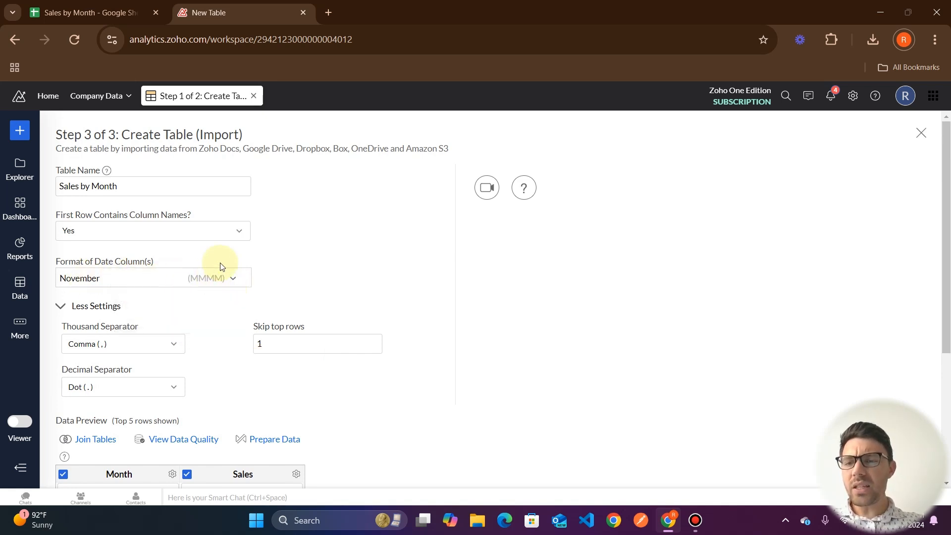
click(221, 281)
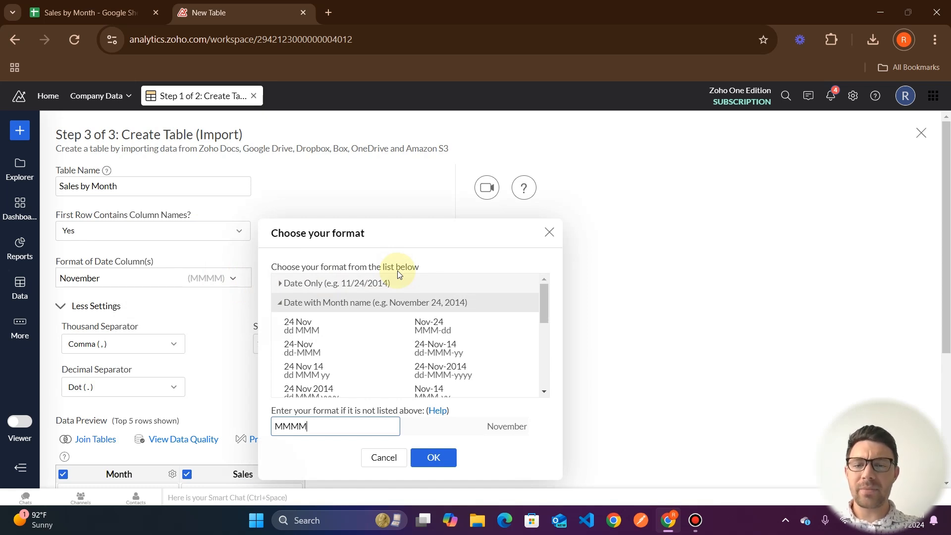
scroll(329, 346, down, 3)
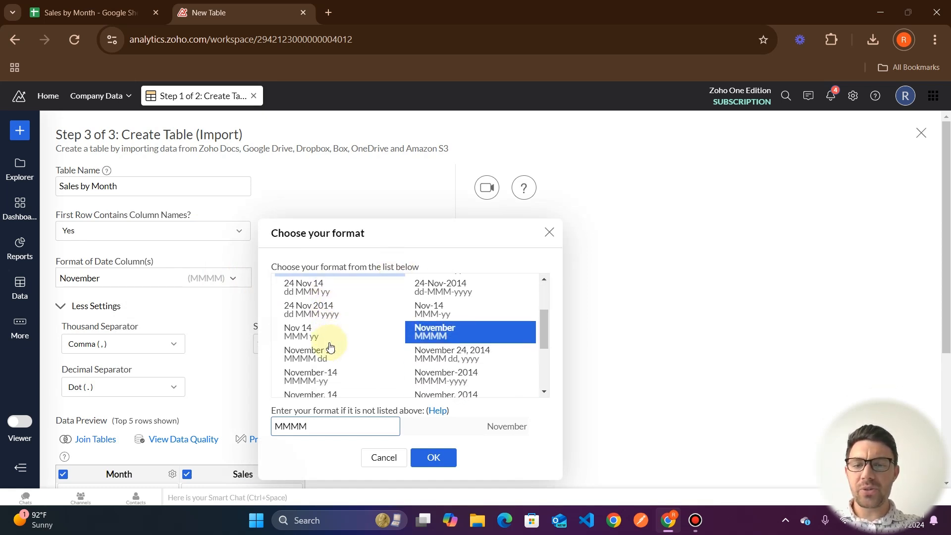
scroll(330, 345, down, 3)
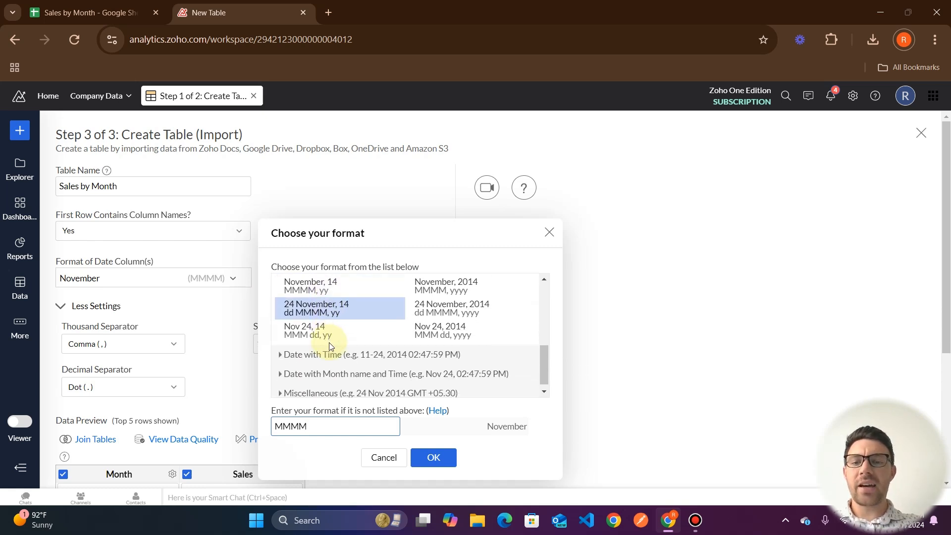
scroll(329, 343, down, 1)
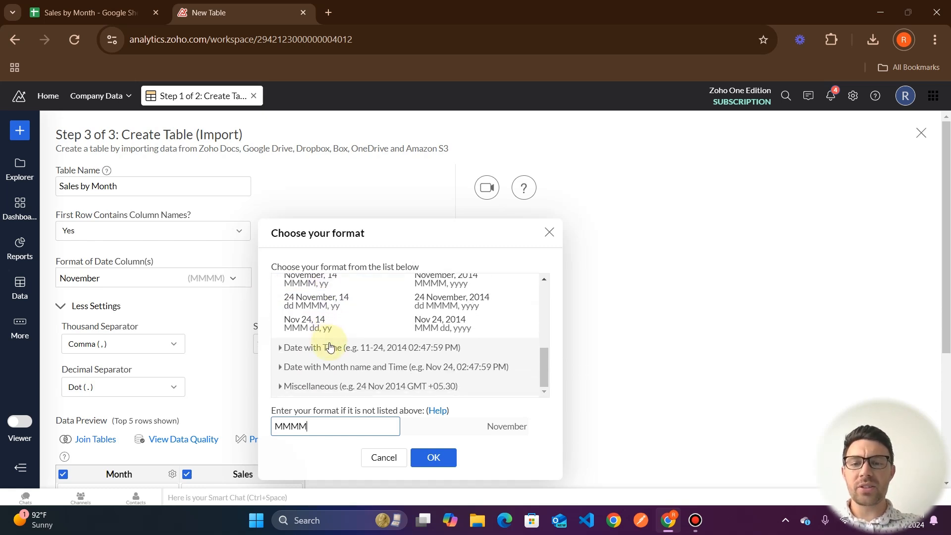
click(550, 232)
Step: Create the Sales by Month table from the import, check the imported data summary and close it to open the table
scroll(373, 271, down, 4)
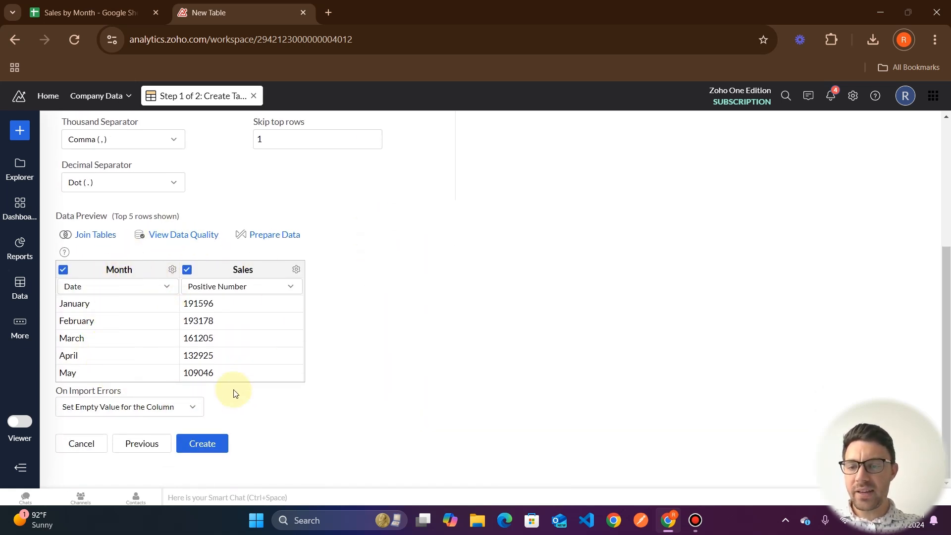
click(201, 446)
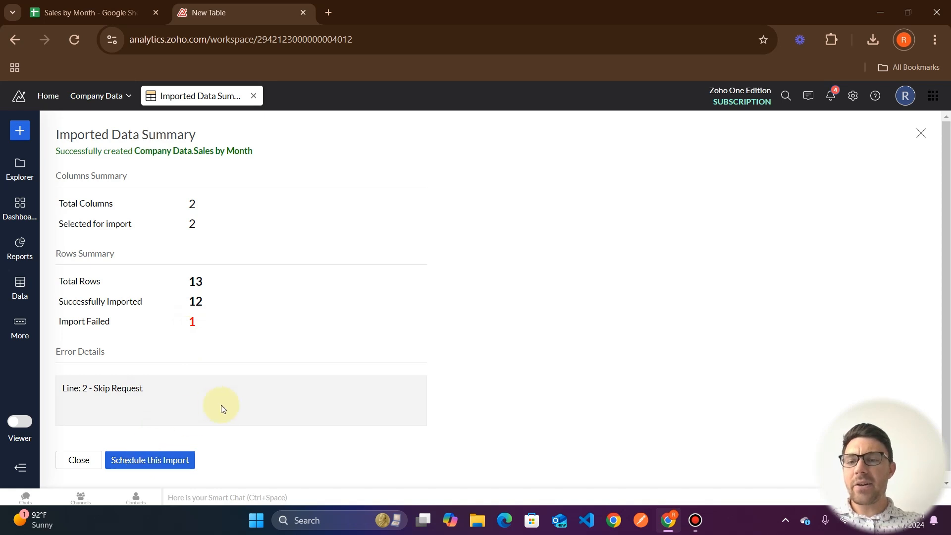
scroll(222, 409, down, 1)
scroll(222, 409, up, 1)
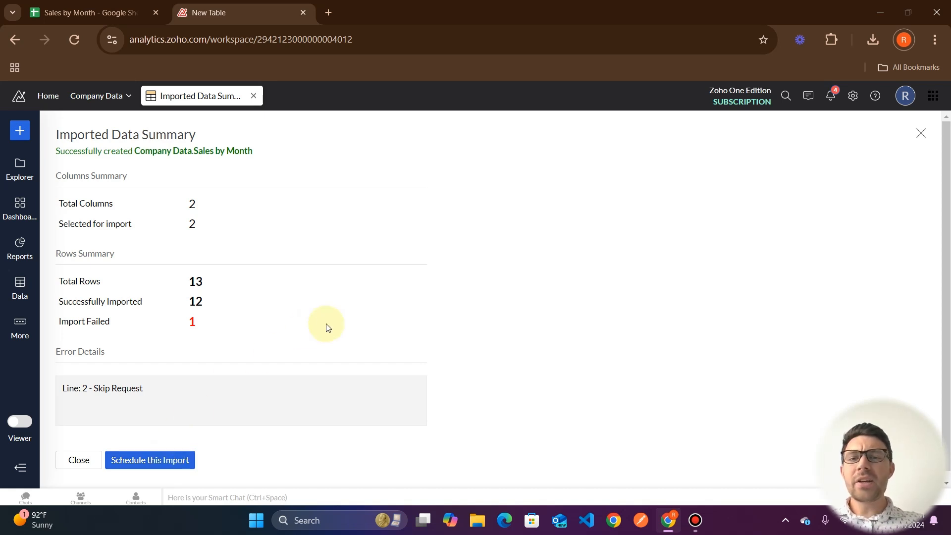
click(87, 462)
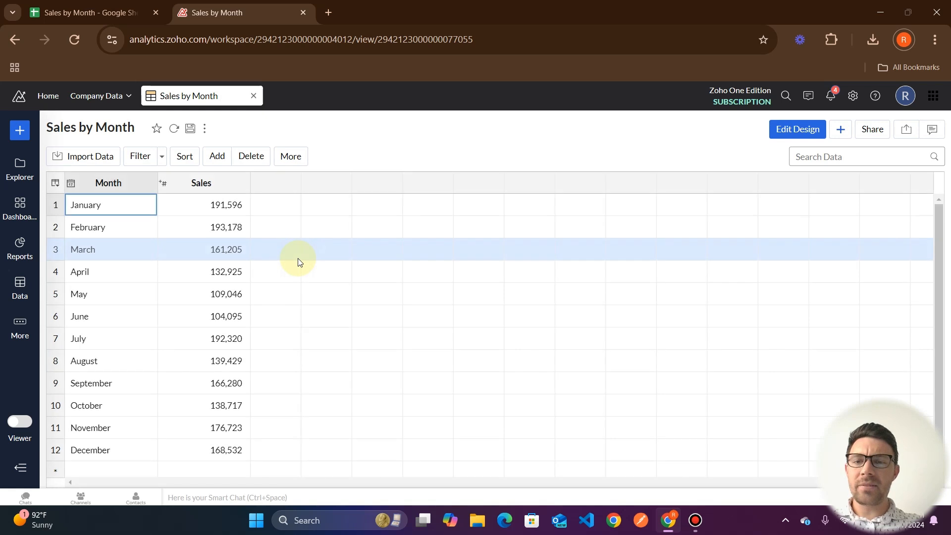